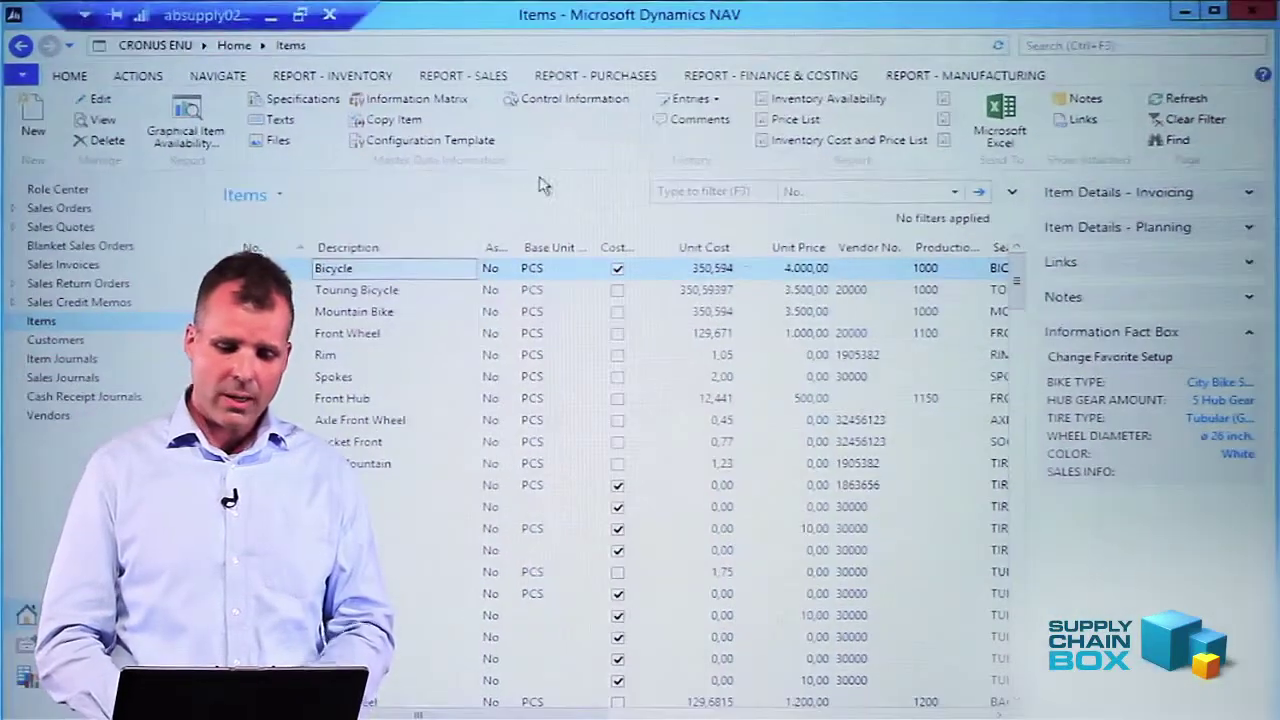
- Open the item card for 1002 Mountain Bike and review the language translations of its SALES INFO text
{"action": "double_click", "coordinate": [350, 316]}
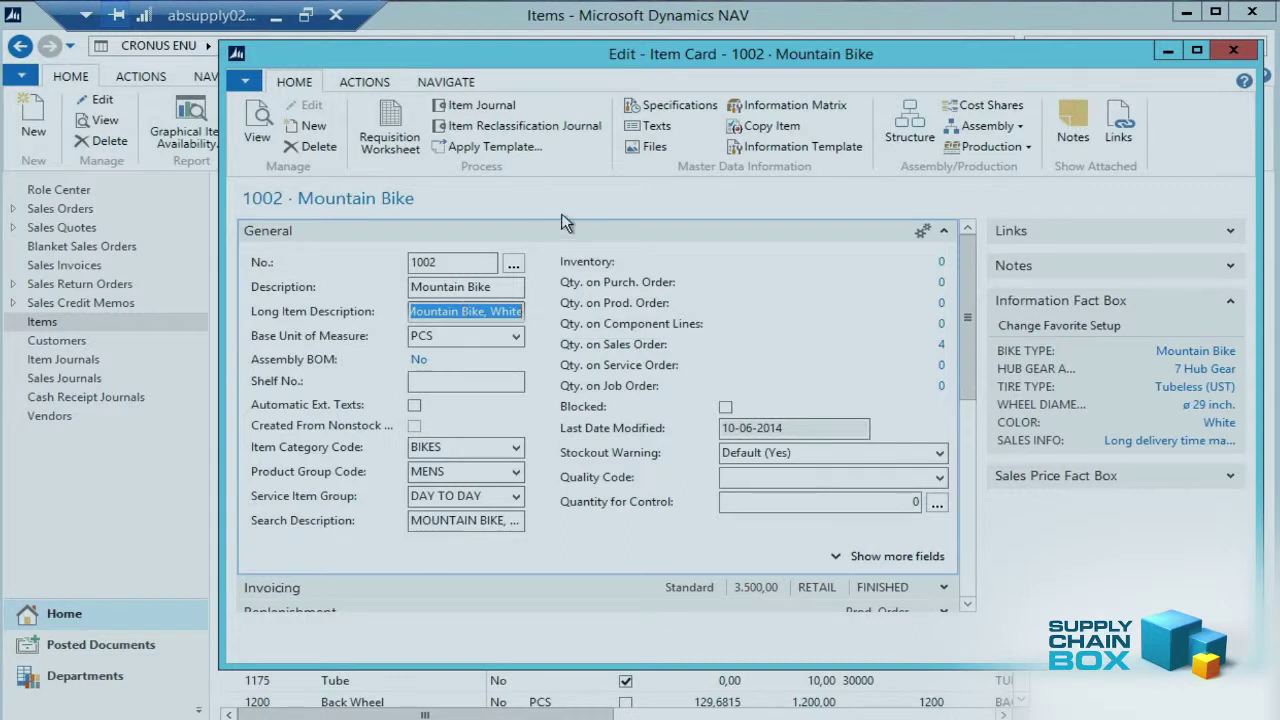
{"action": "left_click", "coordinate": [658, 127]}
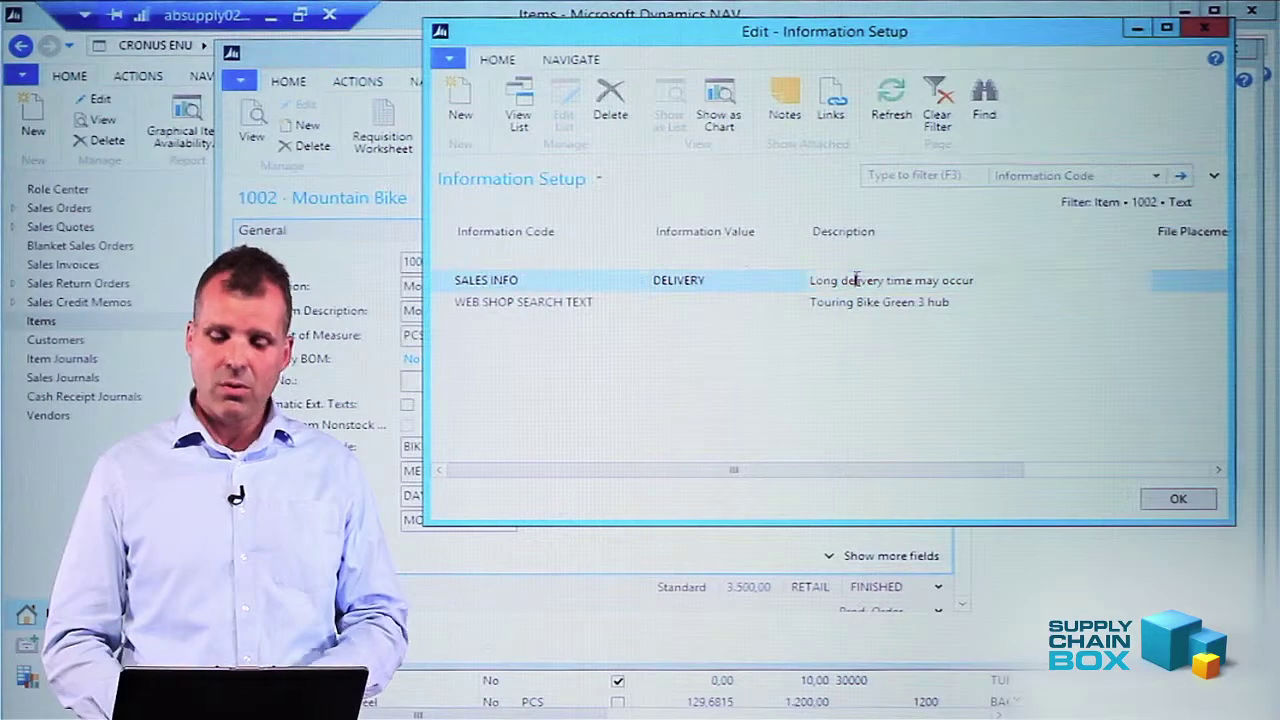
{"action": "left_click", "coordinate": [864, 281]}
{"action": "left_click", "coordinate": [587, 62]}
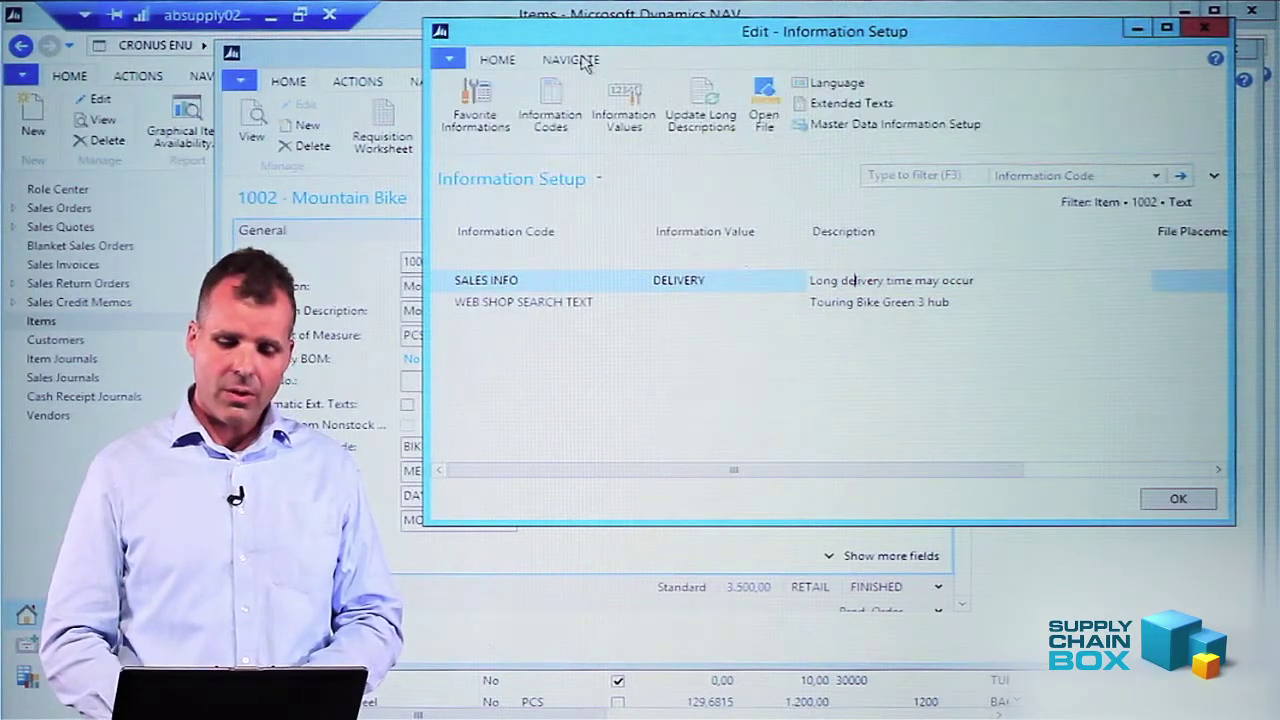
{"action": "left_click", "coordinate": [838, 84]}
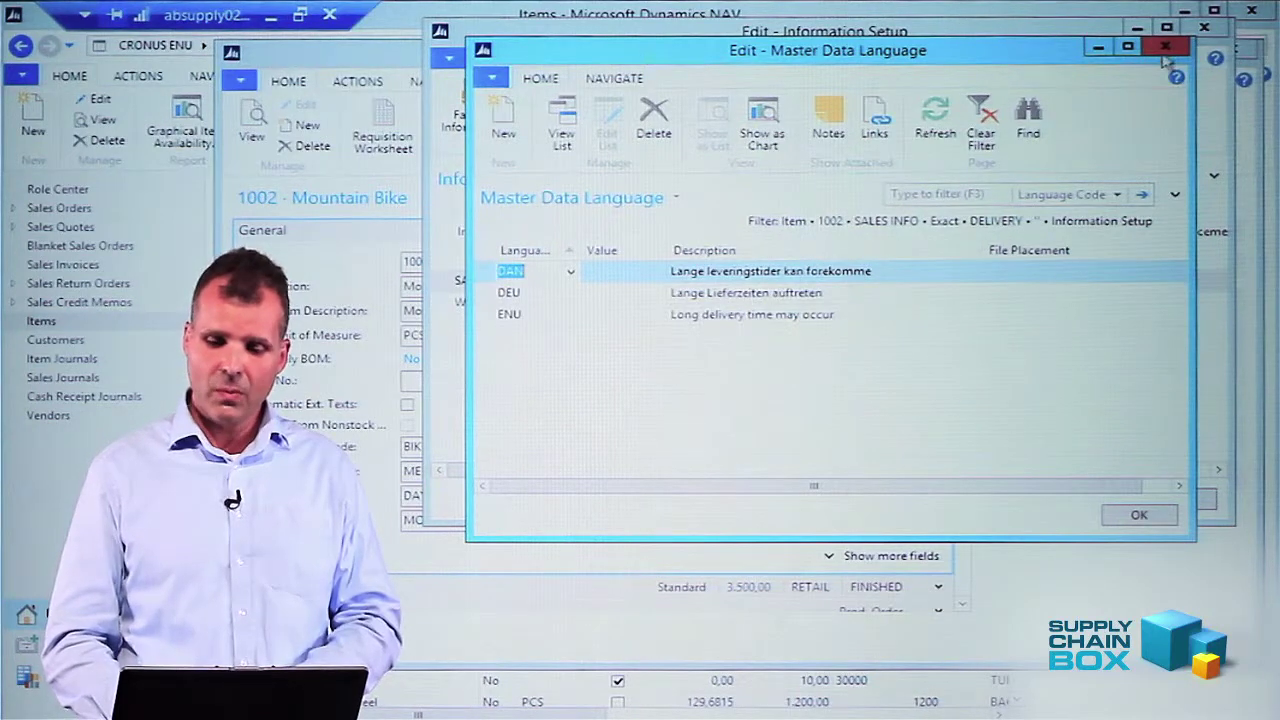
{"action": "left_click", "coordinate": [1166, 50]}
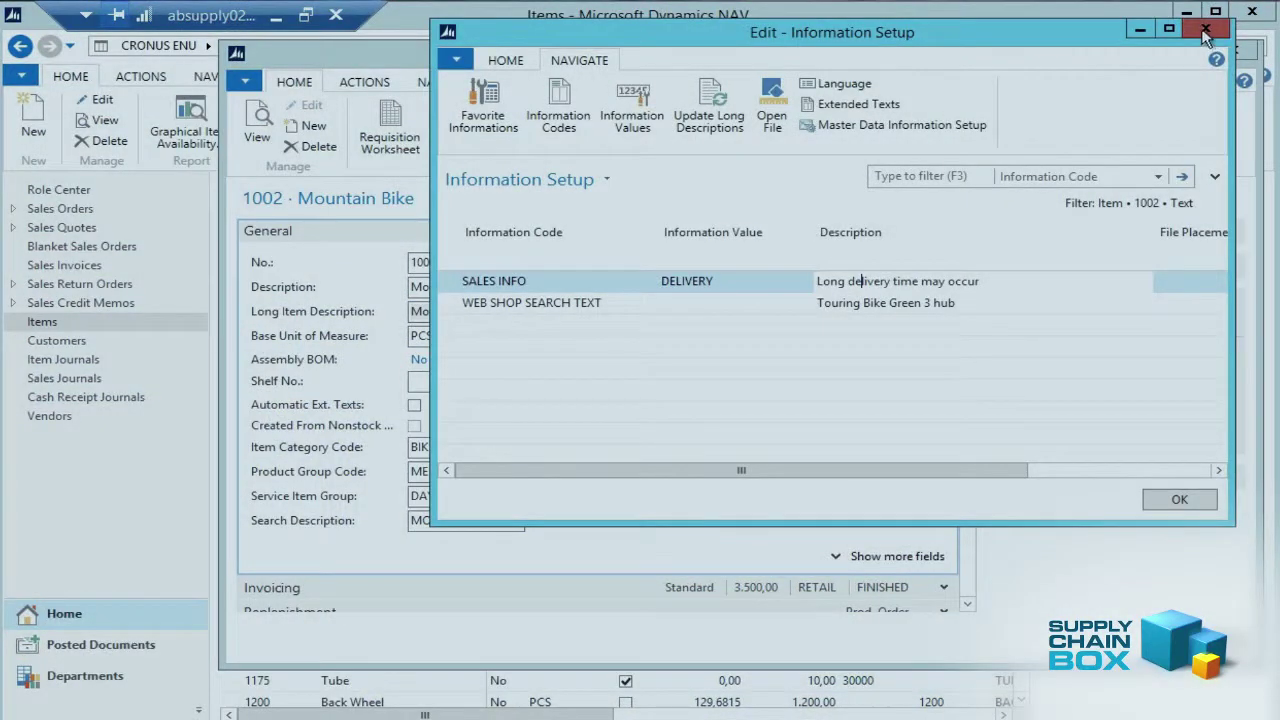
- Open the Mountain Bike's specifications and review the language translations of the WHITE value for COLOR
{"action": "left_click", "coordinate": [672, 108]}
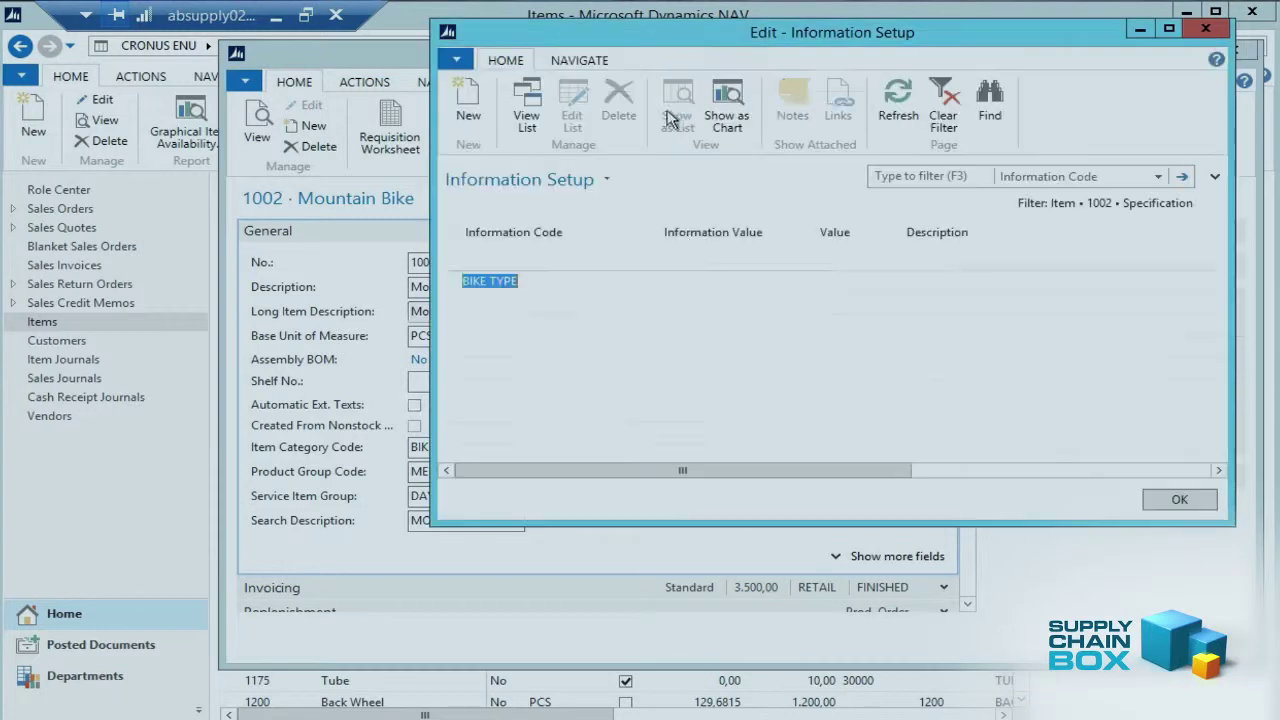
{"action": "left_click", "coordinate": [705, 303]}
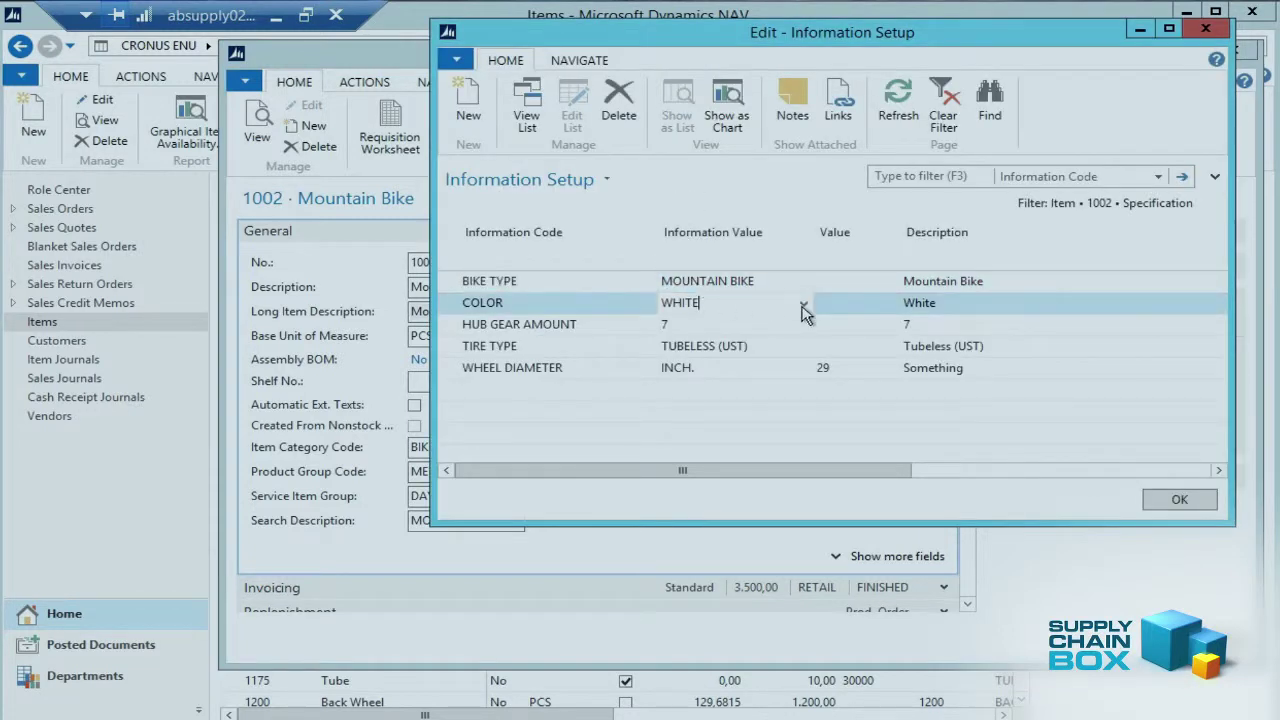
{"action": "left_click", "coordinate": [804, 306]}
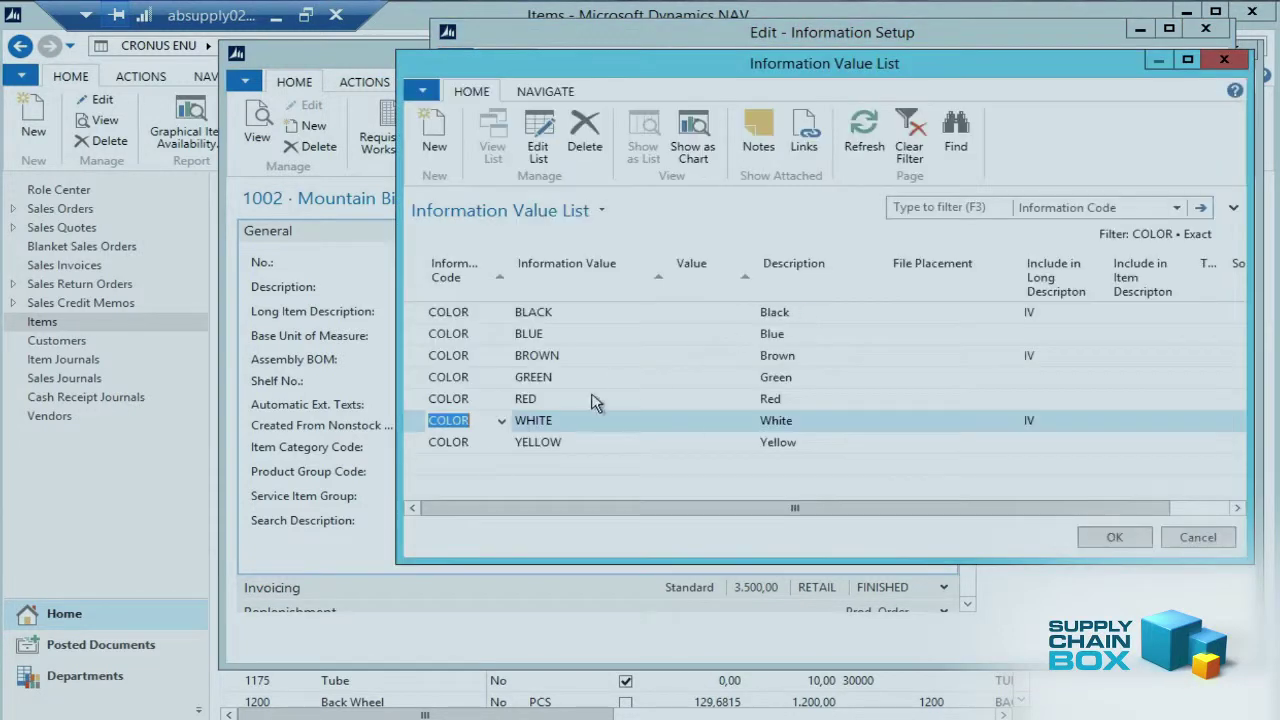
{"action": "left_click", "coordinate": [545, 93]}
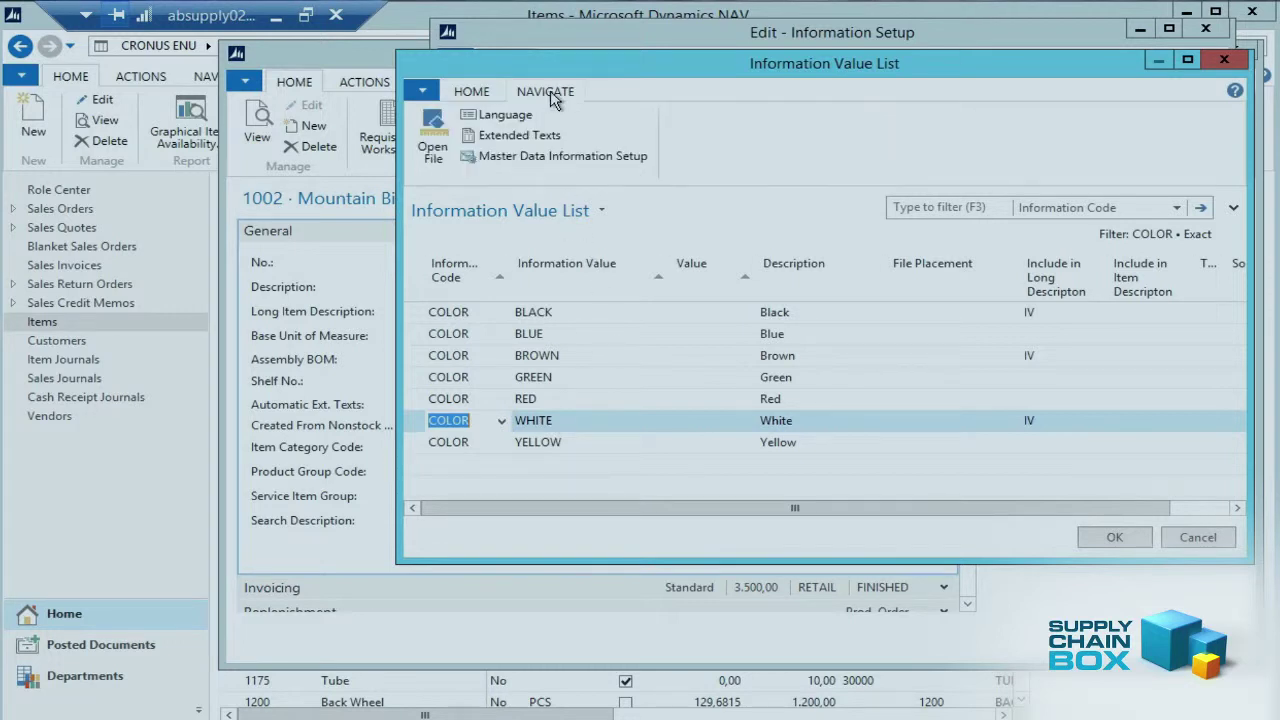
{"action": "left_click", "coordinate": [505, 115]}
{"action": "left_click_drag", "start_coordinate": [786, 48], "coordinate": [886, 34]}
{"action": "left_click", "coordinate": [820, 279]}
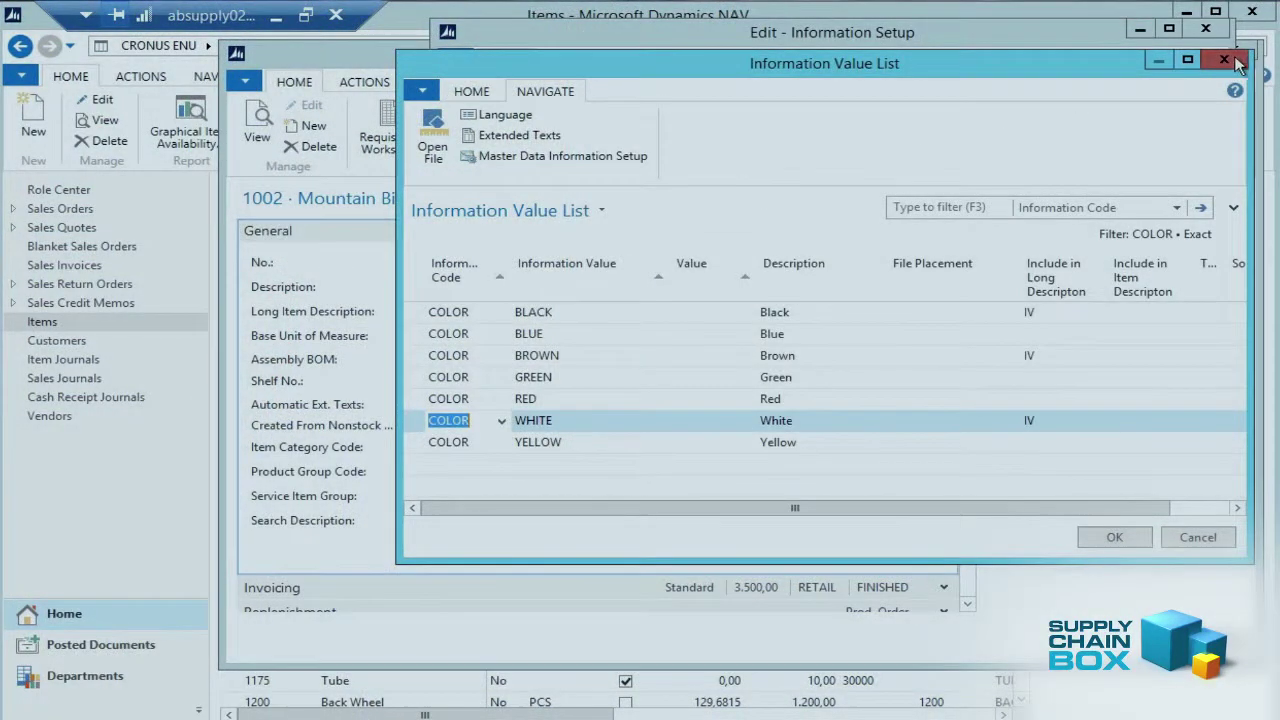
{"action": "left_click", "coordinate": [1225, 58]}
- Review the language translations of the WHEEL DIAMETER information code, closing the open windows and the item card when done
{"action": "left_click", "coordinate": [513, 368]}
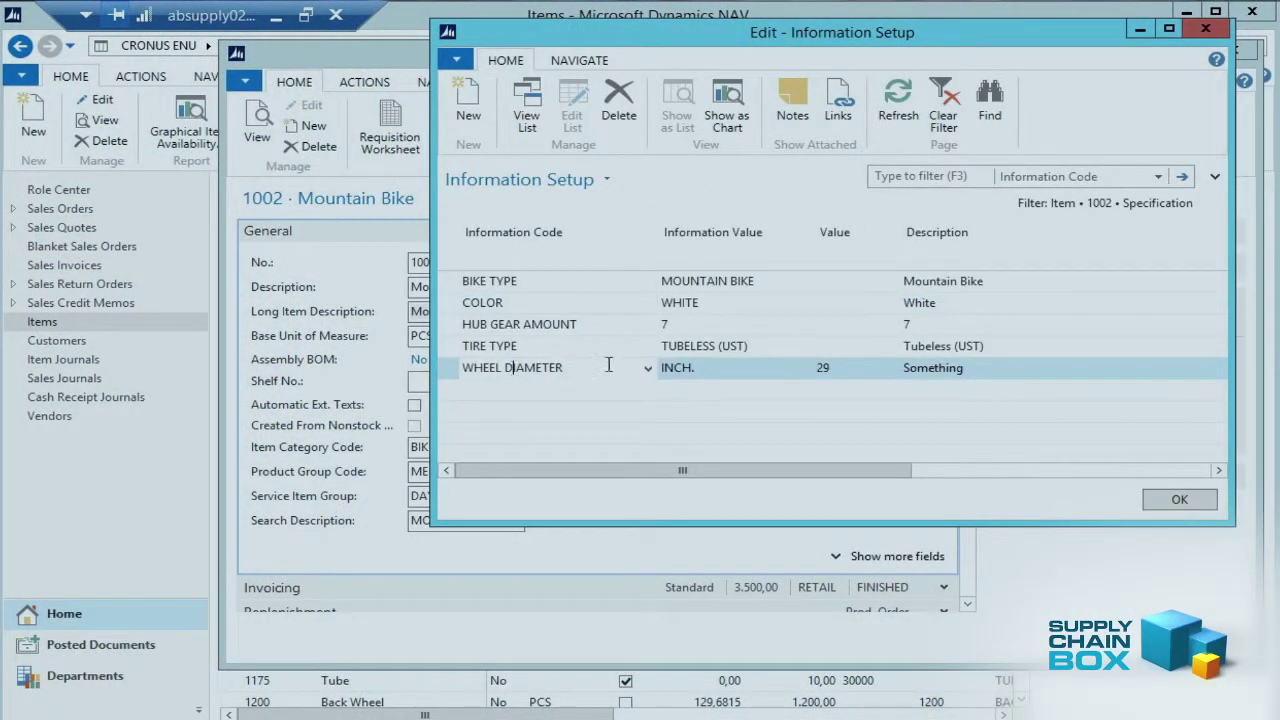
{"action": "left_click", "coordinate": [649, 369]}
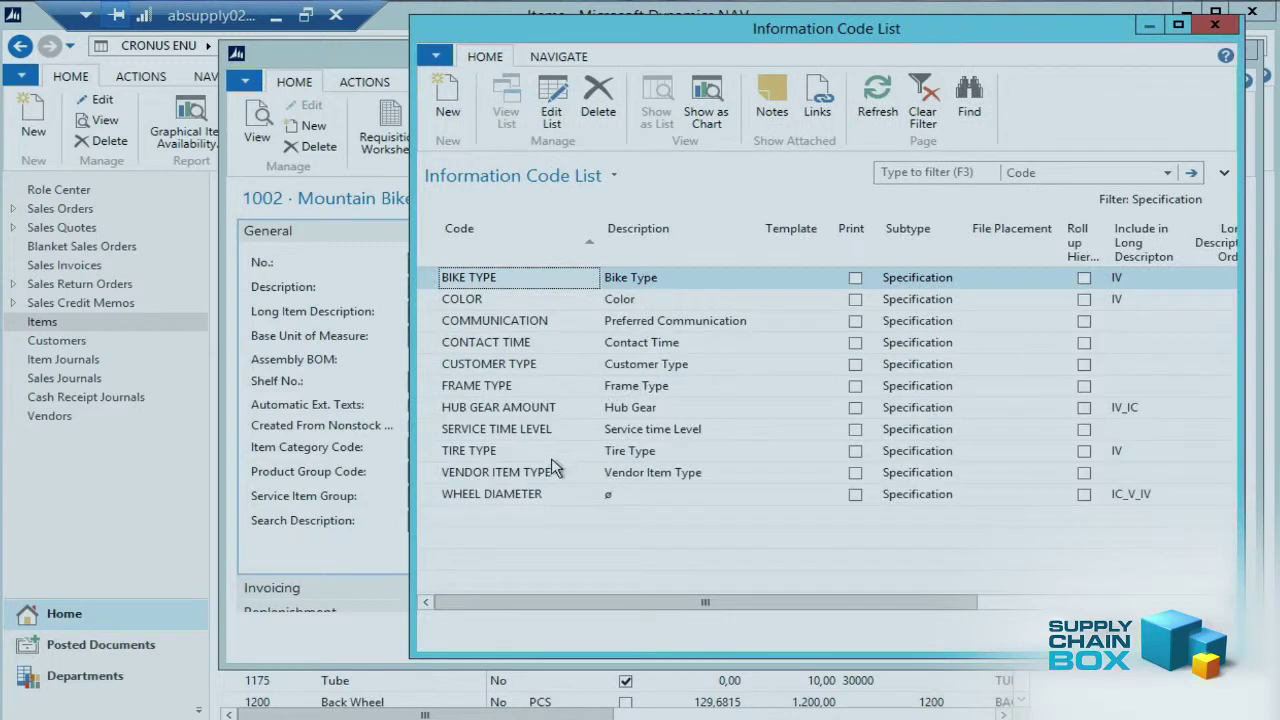
{"action": "left_click", "coordinate": [514, 492]}
{"action": "left_click", "coordinate": [553, 56]}
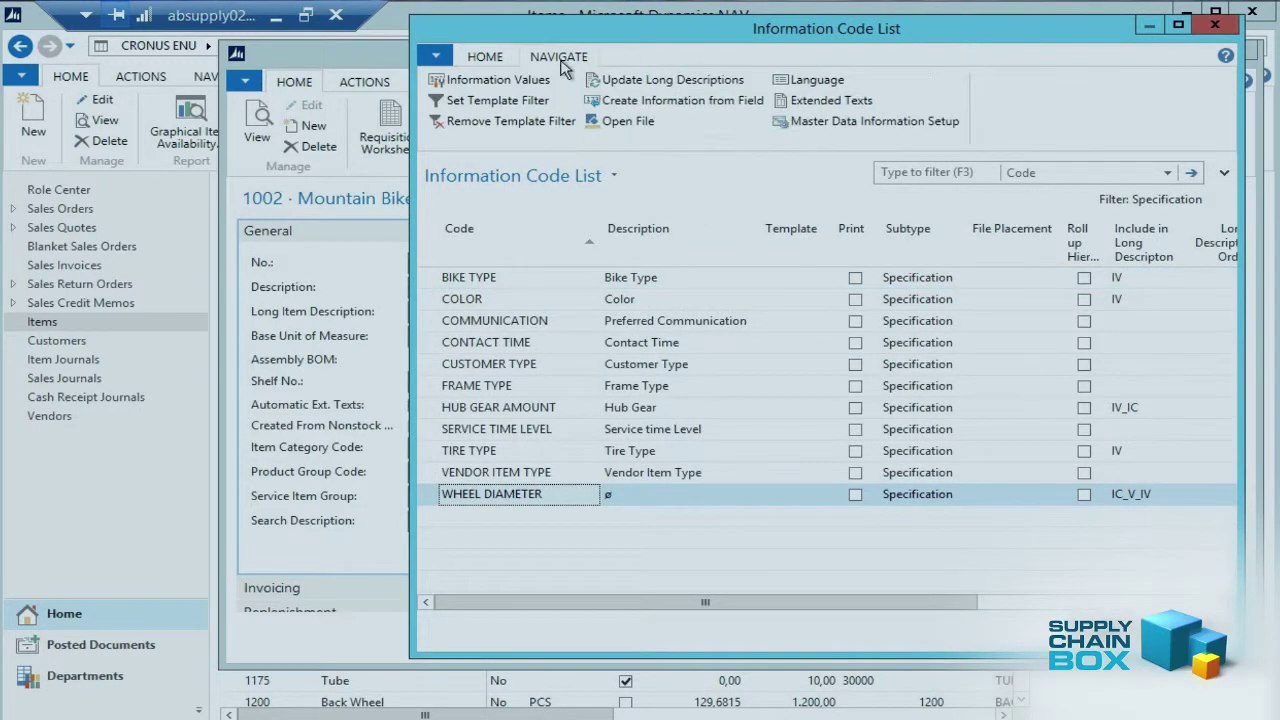
{"action": "left_click", "coordinate": [817, 80]}
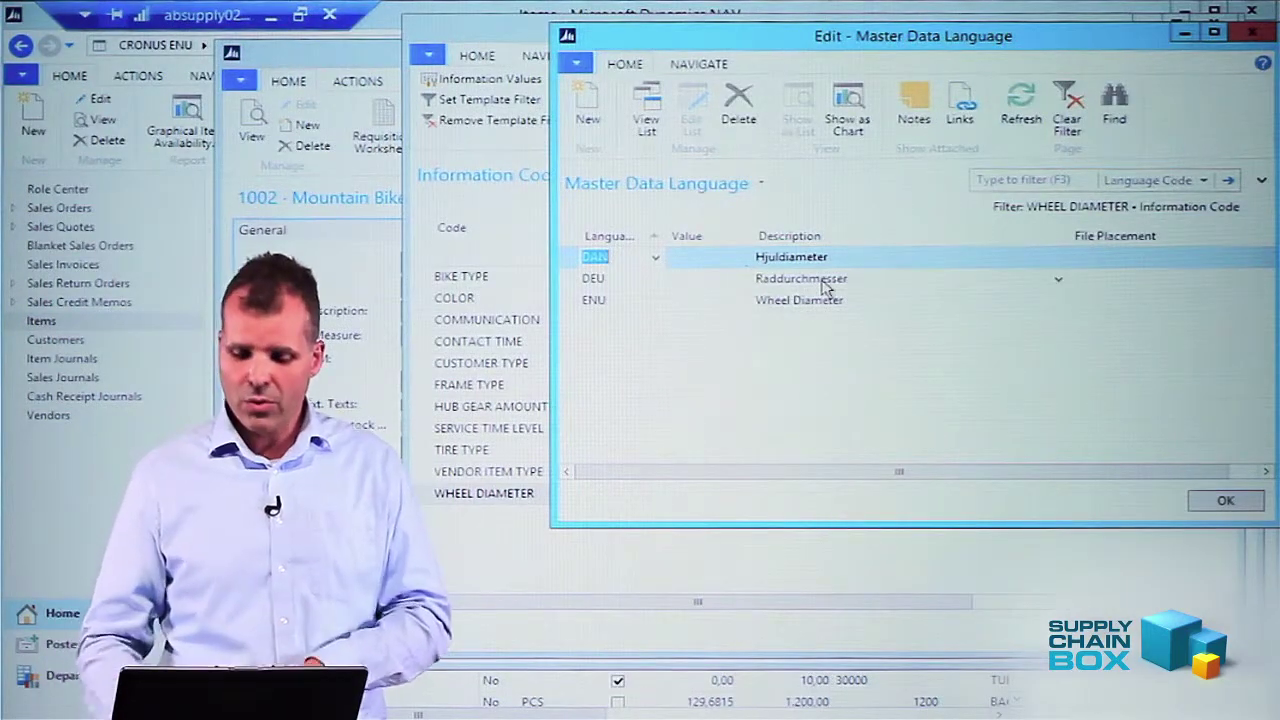
{"action": "key", "text": "Down"}
{"action": "key", "text": "Down"}
{"action": "key", "text": "Up"}
{"action": "key", "text": "Up"}
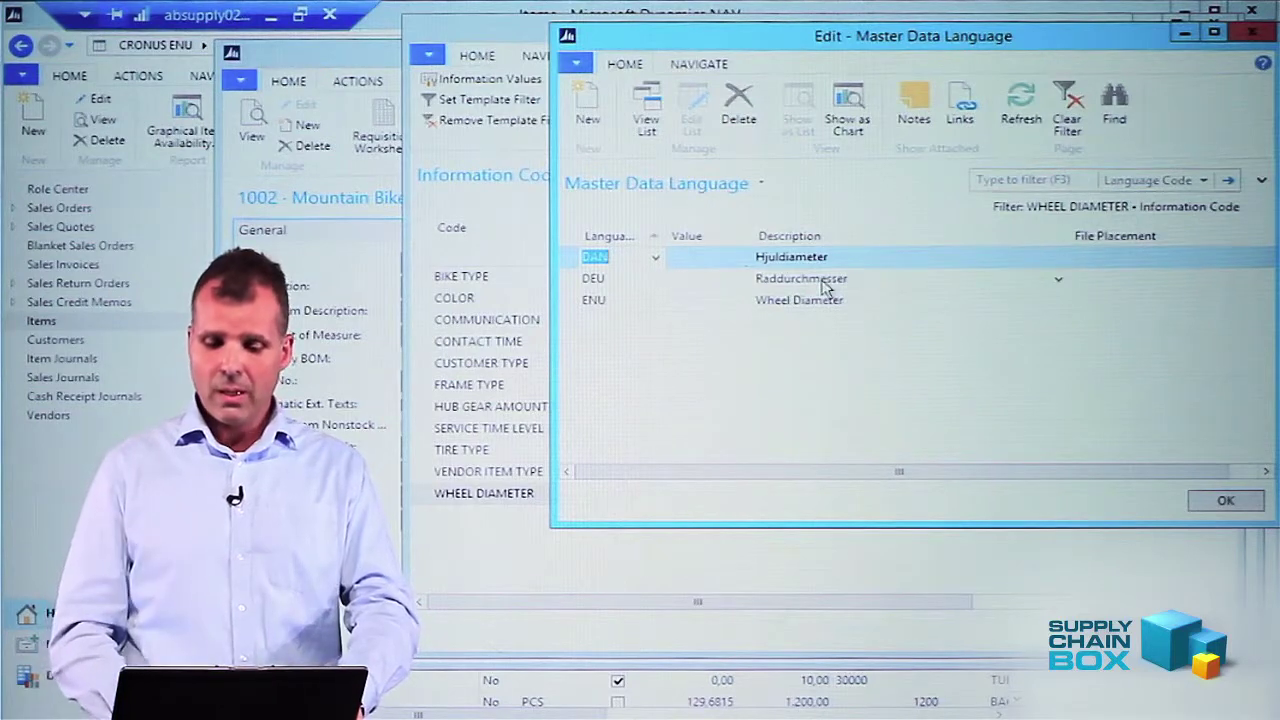
{"action": "left_click", "coordinate": [822, 281]}
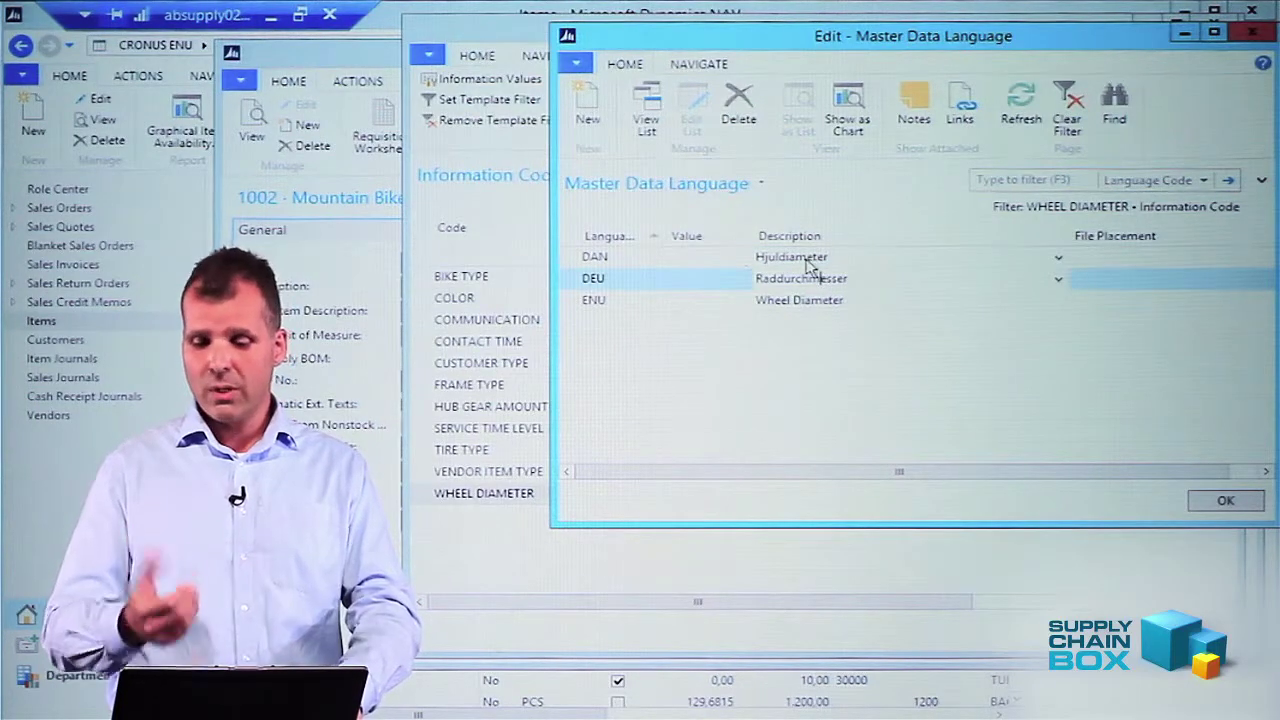
{"action": "key", "text": "Escape"}
{"action": "key", "text": "Escape"}
{"action": "key", "text": "Escape"}
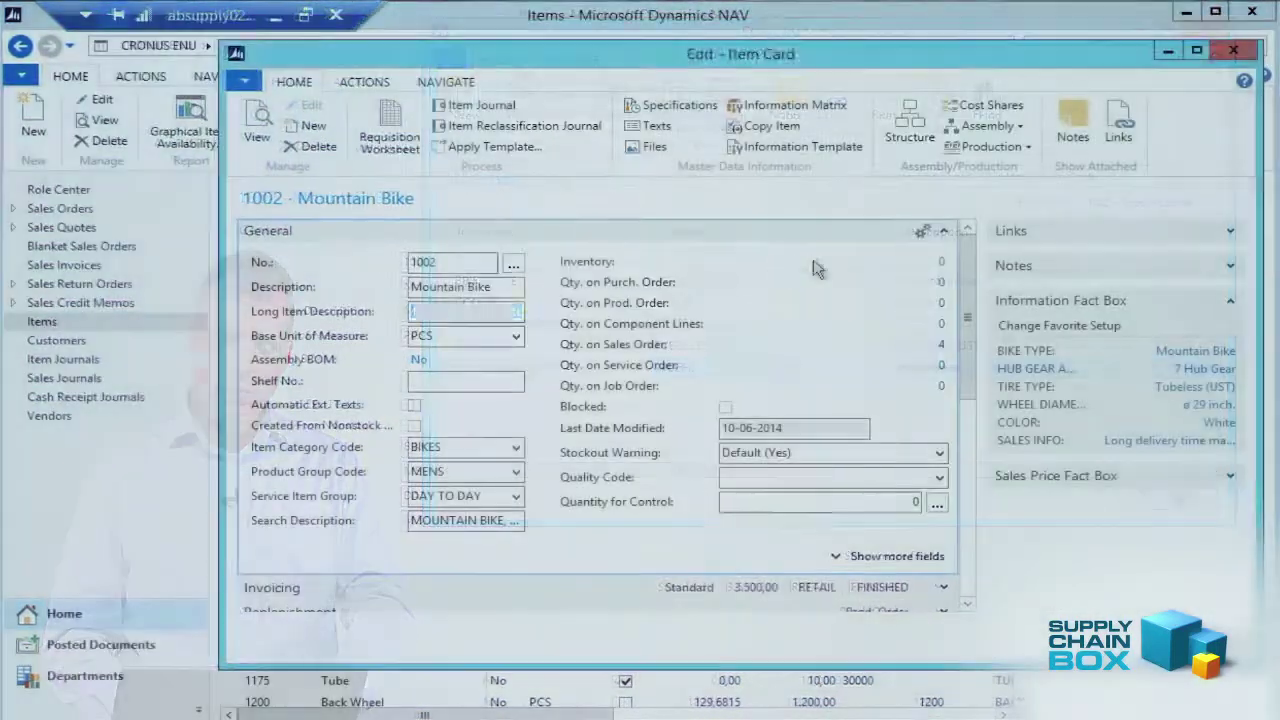
{"action": "left_click", "coordinate": [1232, 51]}
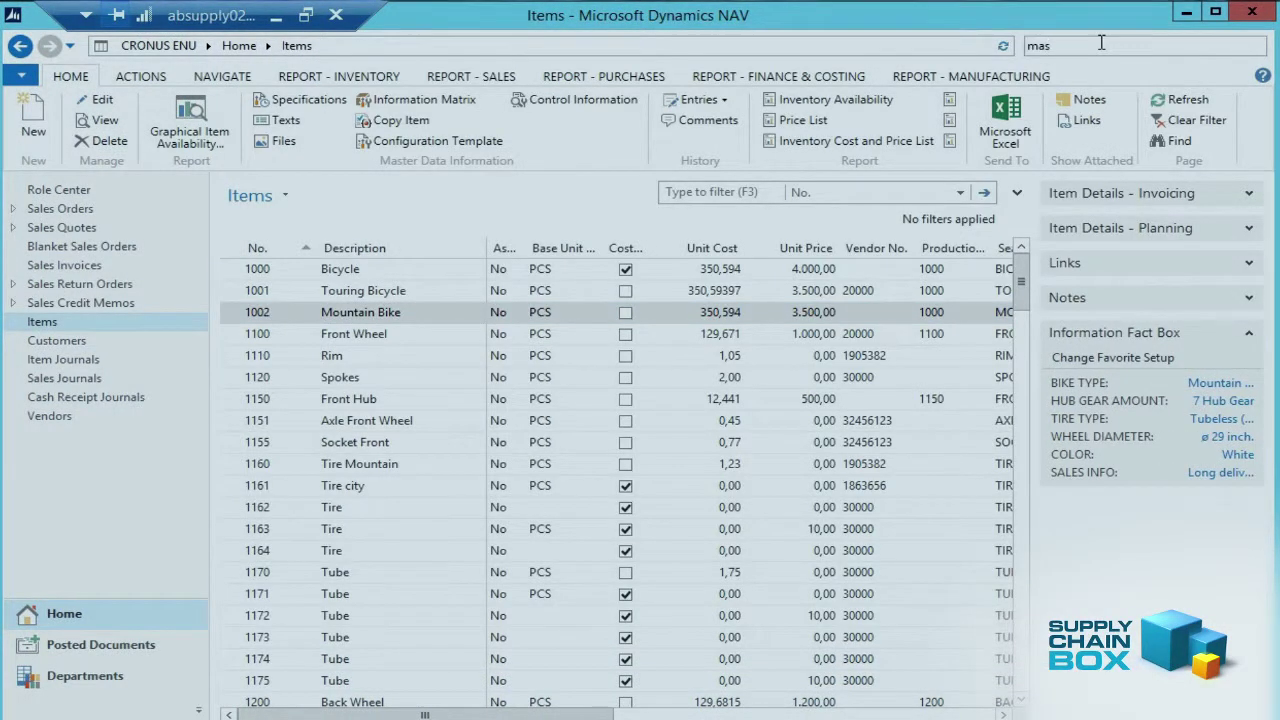
- Find the Master Data Information Setup by searching for "master" and set its standard language to DAN
{"action": "left_click", "coordinate": [885, 195]}
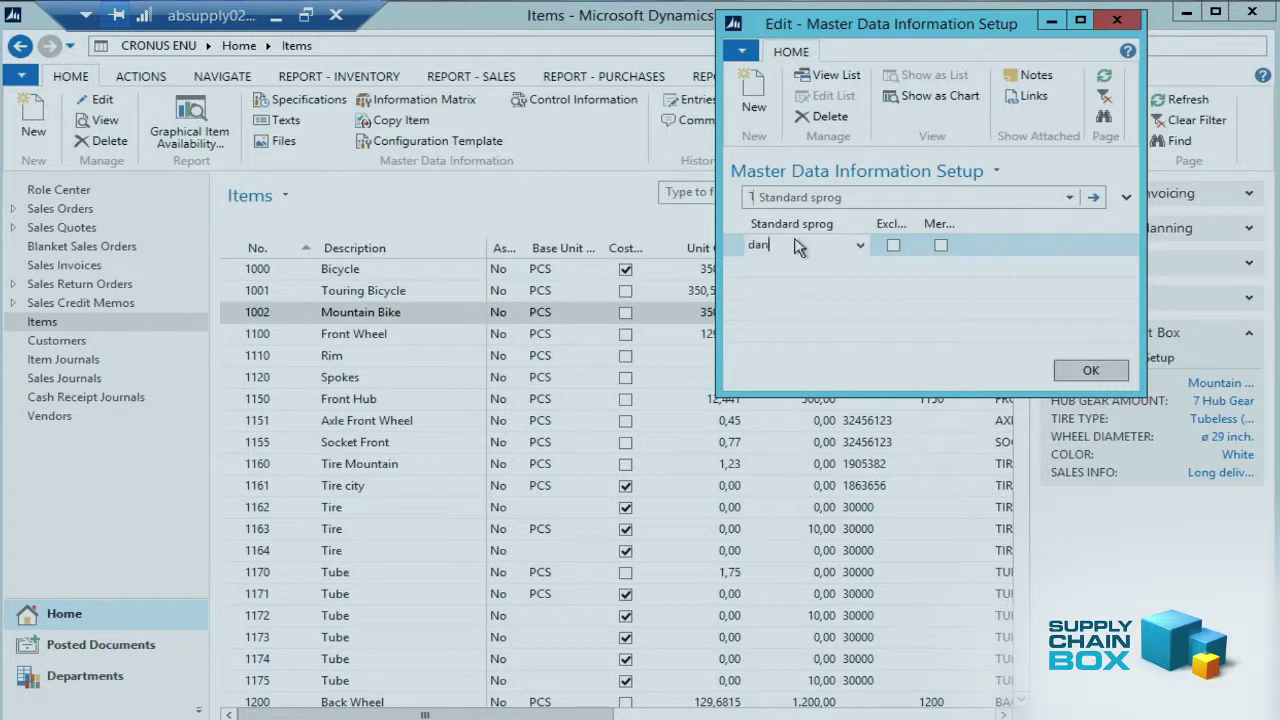
{"action": "left_click", "coordinate": [797, 247]}
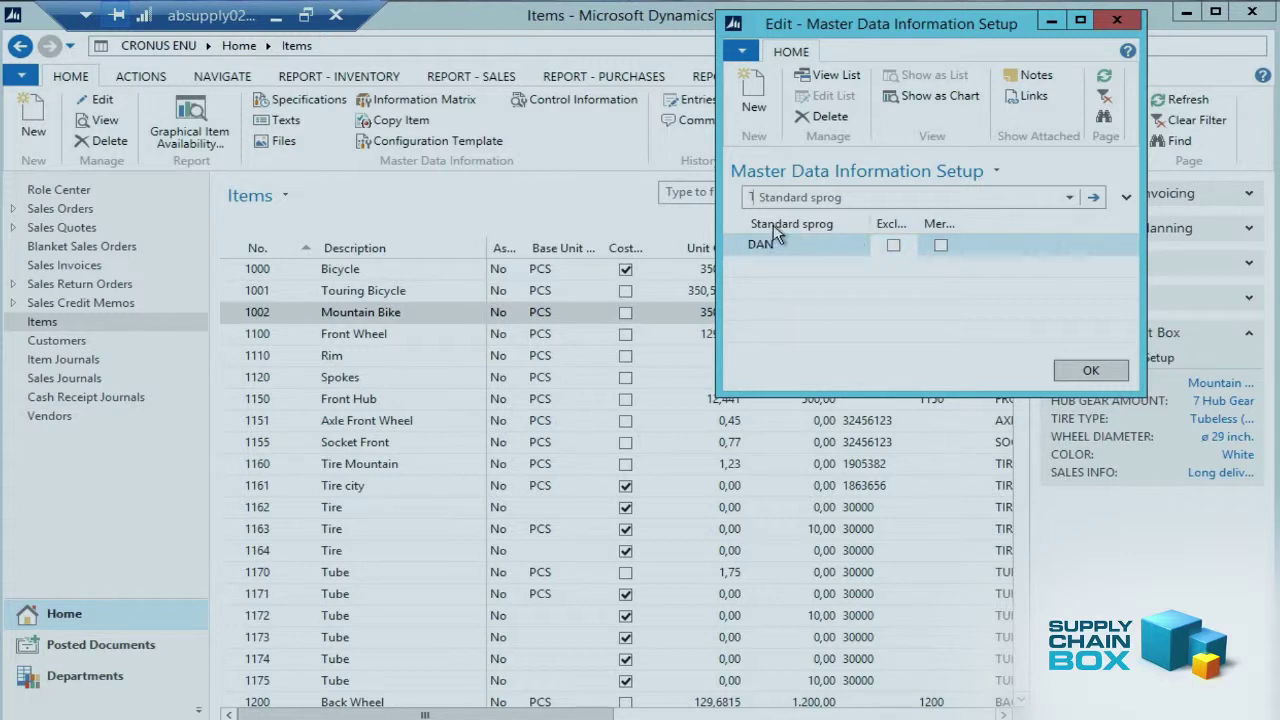
{"action": "left_click", "coordinate": [1116, 25]}
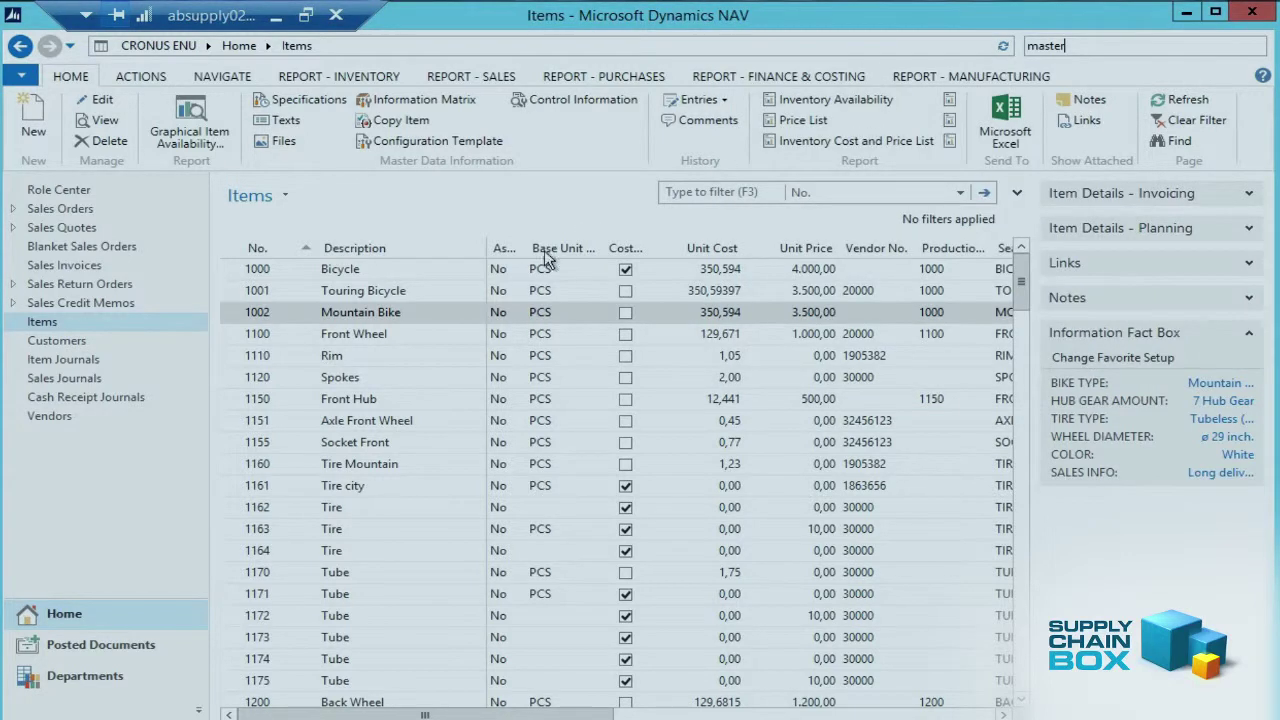
- Reopen the 1002 Mountain Bike item card and check its specifications and fact box under the DAN language setting
{"action": "double_click", "coordinate": [376, 311]}
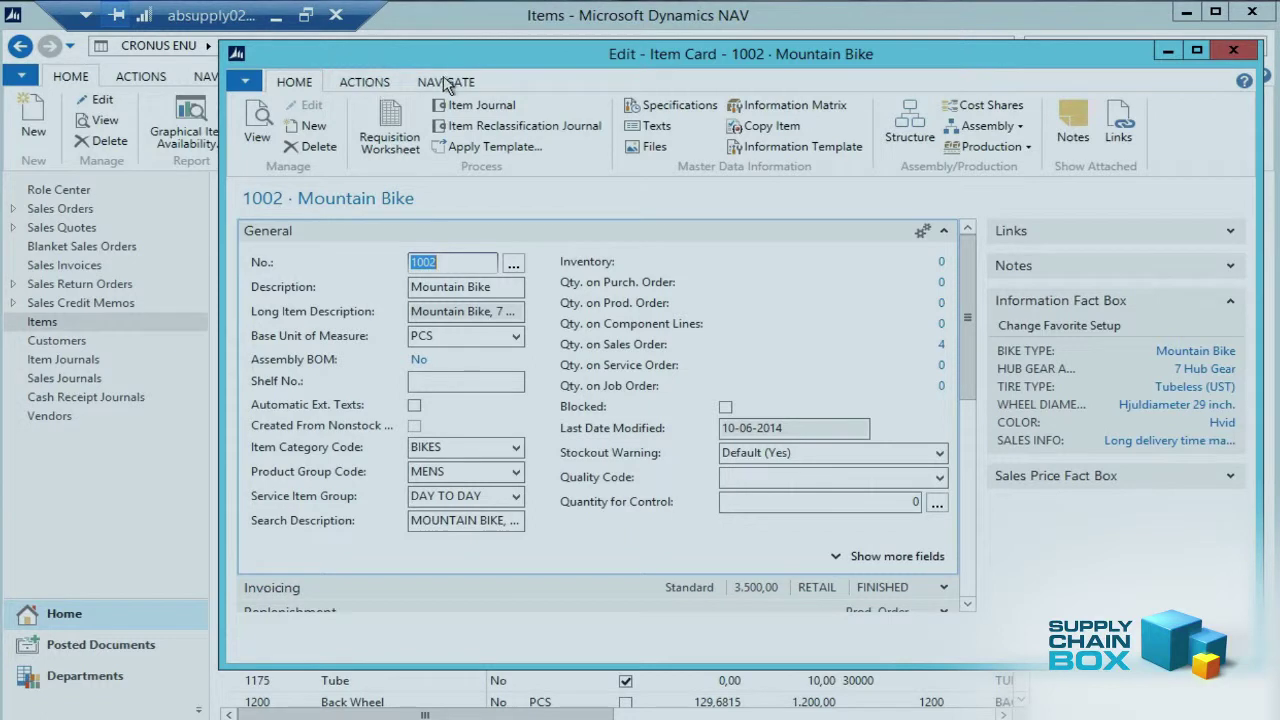
{"action": "left_click", "coordinate": [670, 116]}
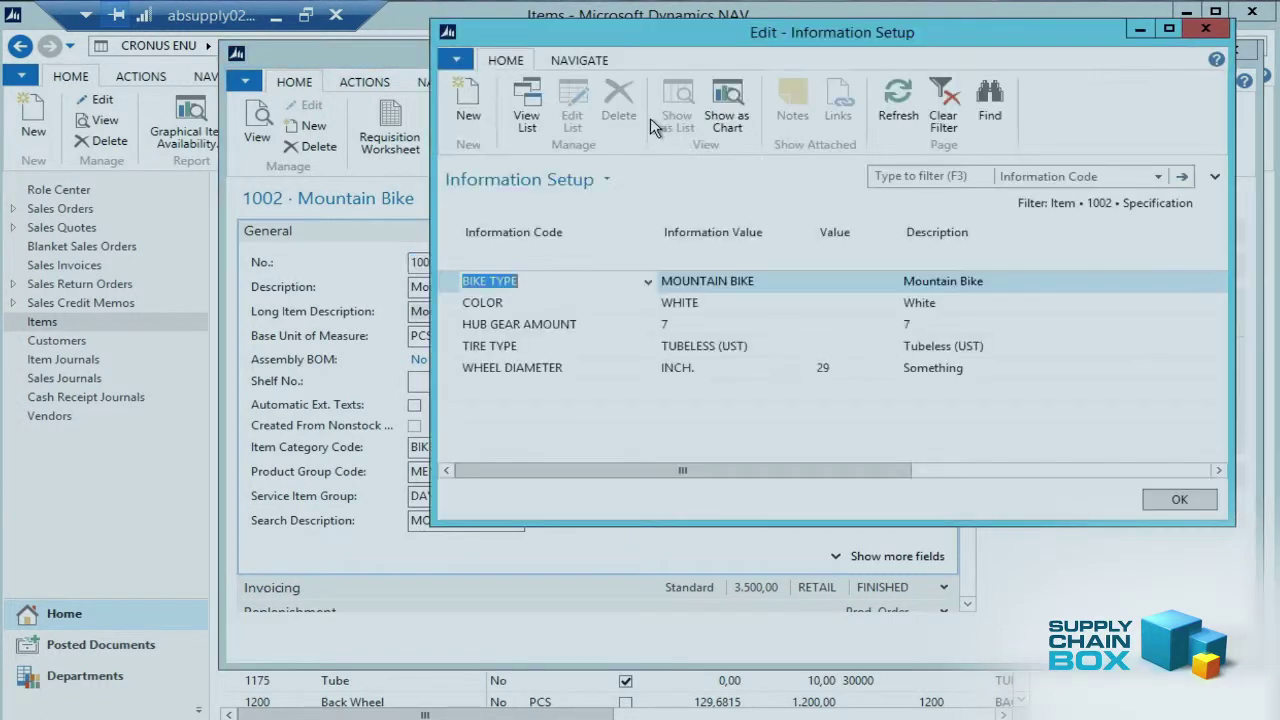
{"action": "left_click", "coordinate": [594, 62]}
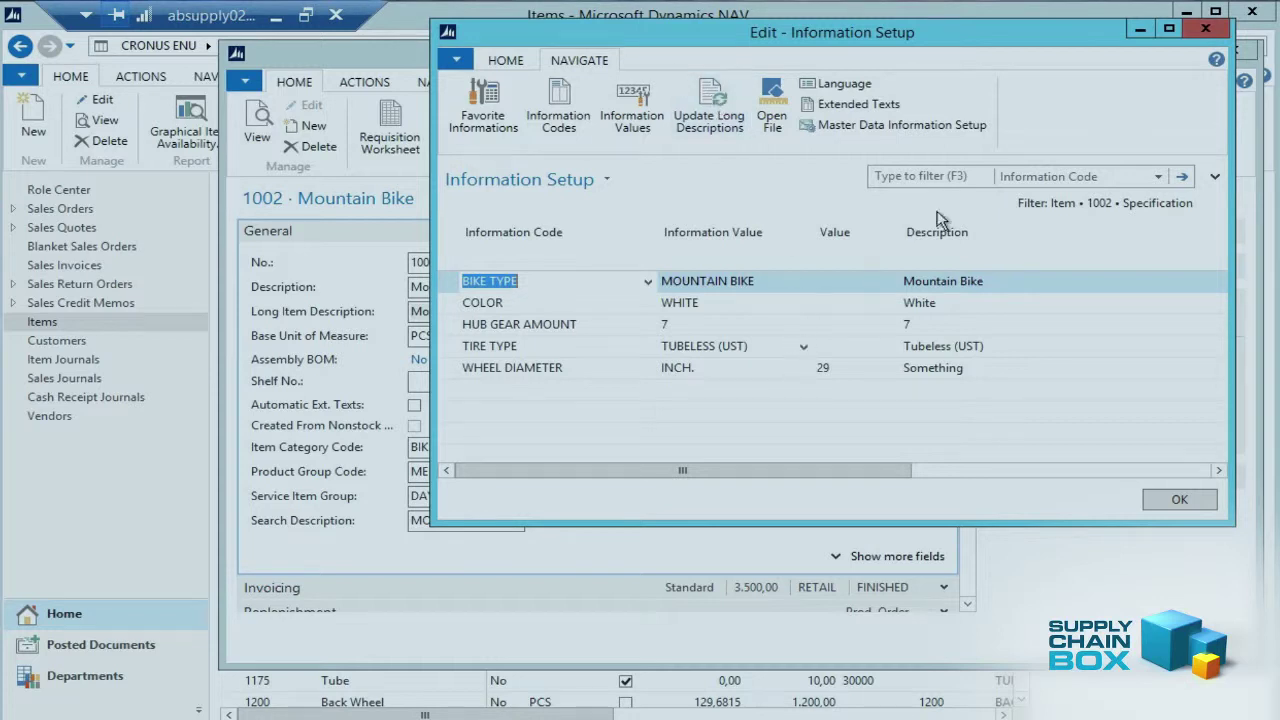
{"action": "left_click", "coordinate": [1205, 32]}
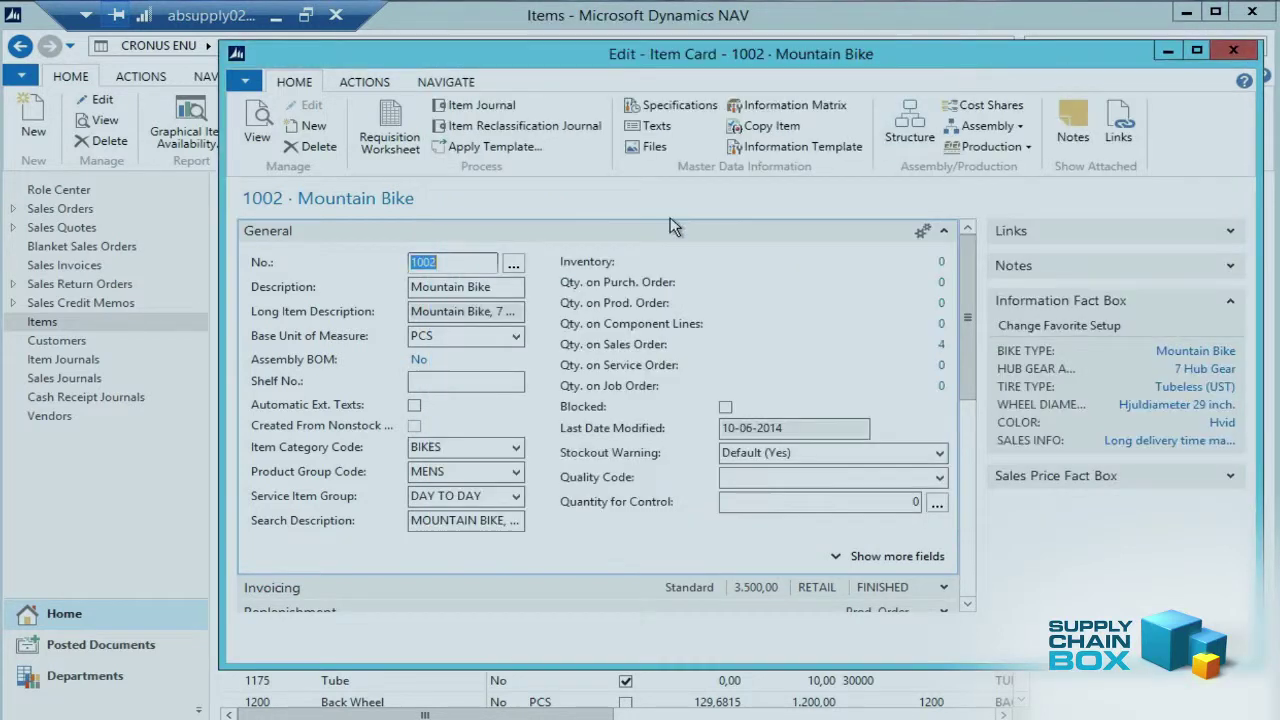